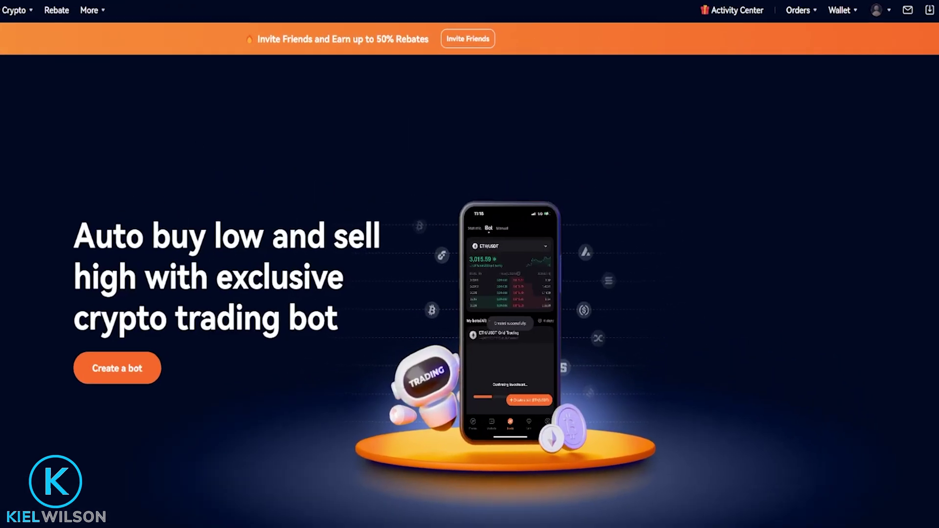
Open Pionex's crypto deposit page and select USDT - Tether as the coin
{"action": "mouse_move", "coordinate": [843, 12]}
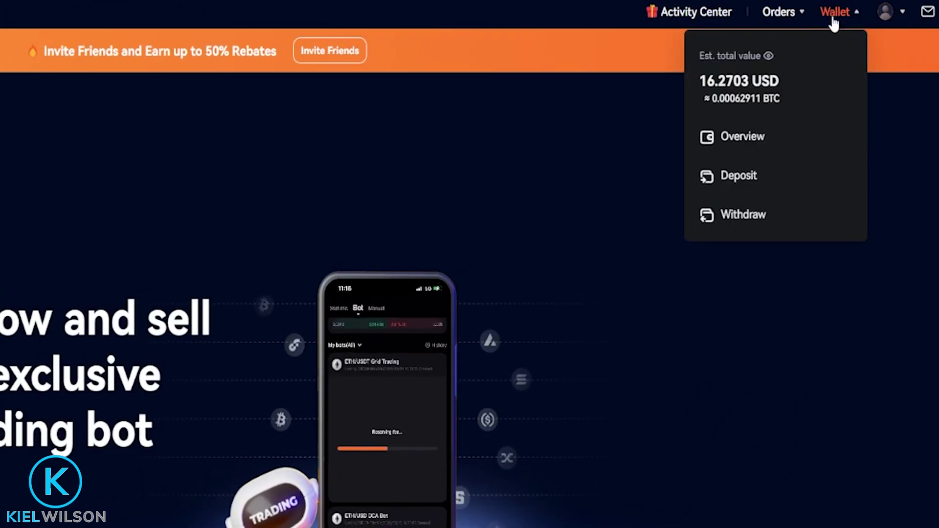
{"action": "left_click", "coordinate": [749, 182]}
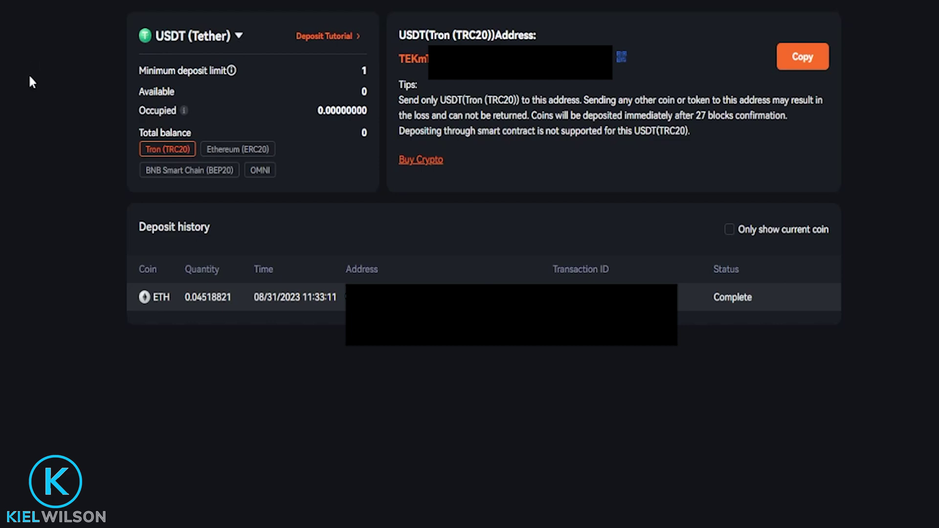
{"action": "left_click", "coordinate": [158, 38]}
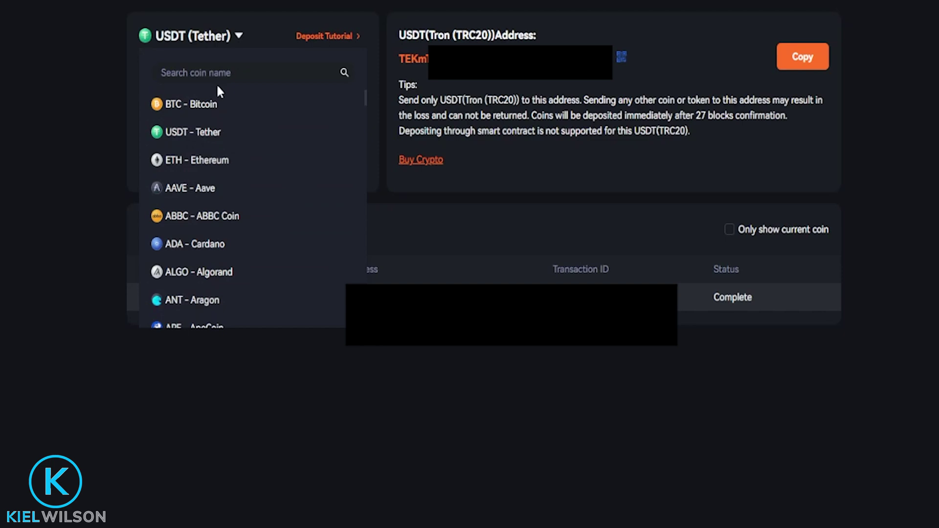
{"action": "left_click", "coordinate": [193, 132]}
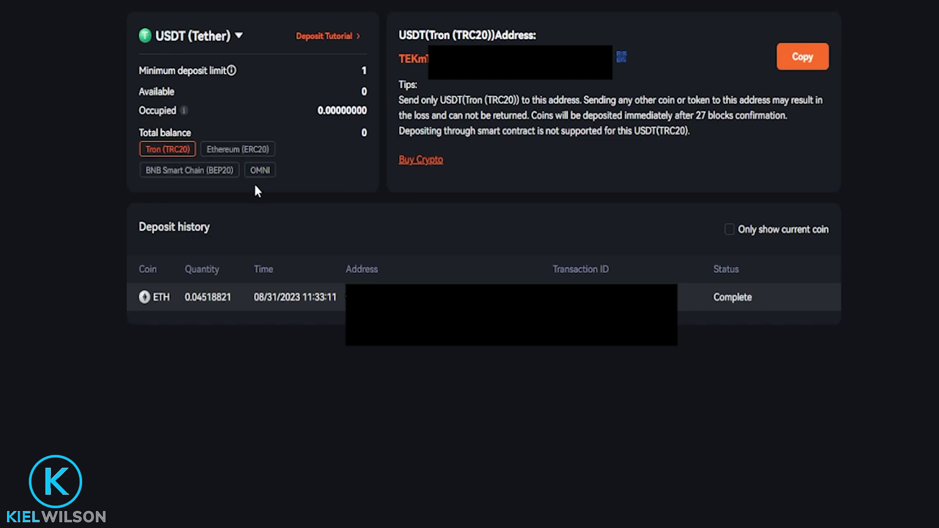
Switch the USDT deposit network to BNB Smart Chain (BEP20) and copy its address
{"action": "left_click", "coordinate": [186, 180]}
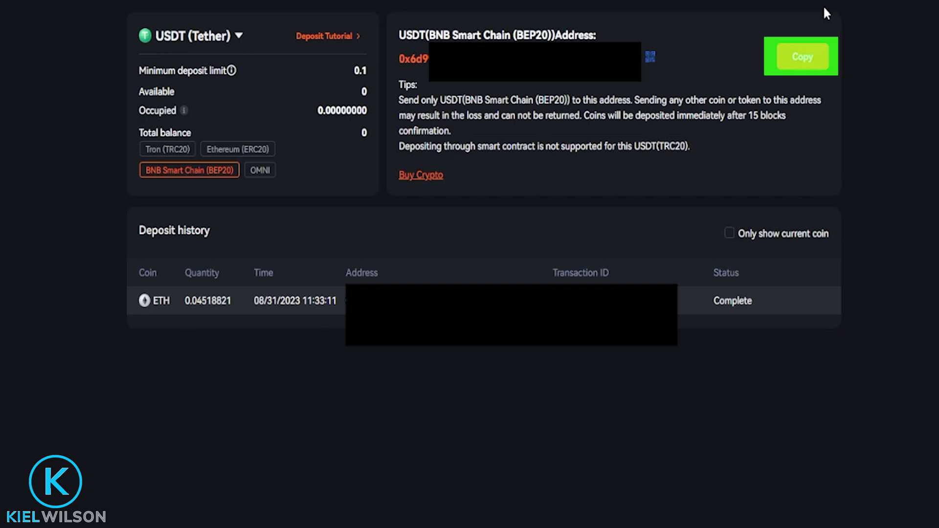
{"action": "left_click", "coordinate": [796, 59]}
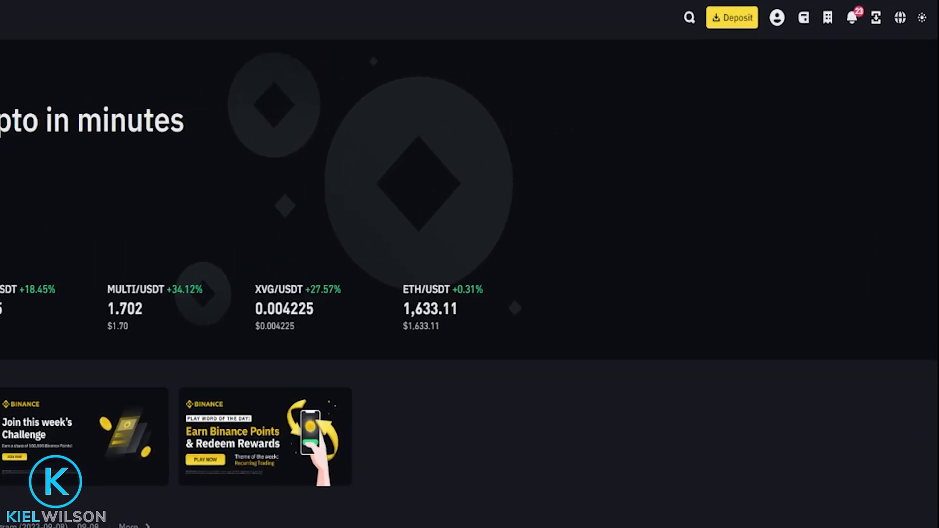
Go to the Binance account dashboard and start a crypto withdrawal
{"action": "mouse_move", "coordinate": [777, 24]}
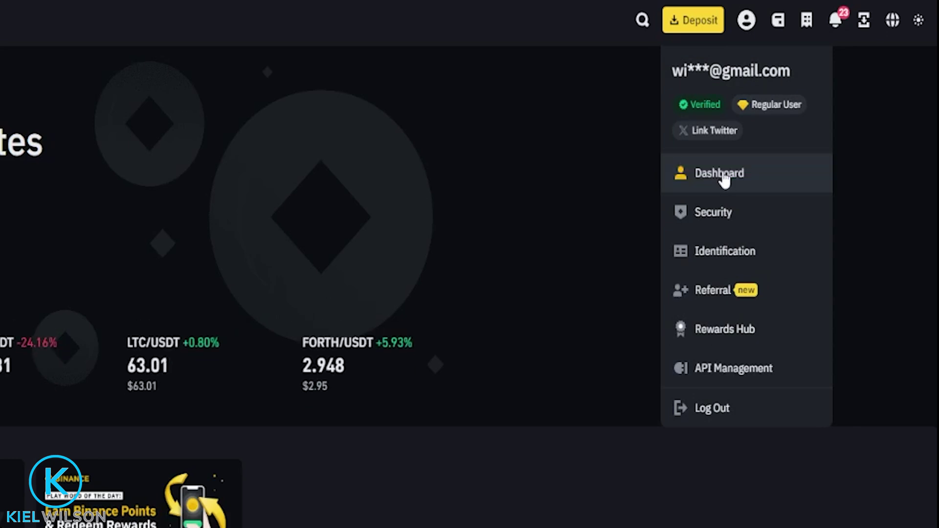
{"action": "left_click", "coordinate": [722, 174]}
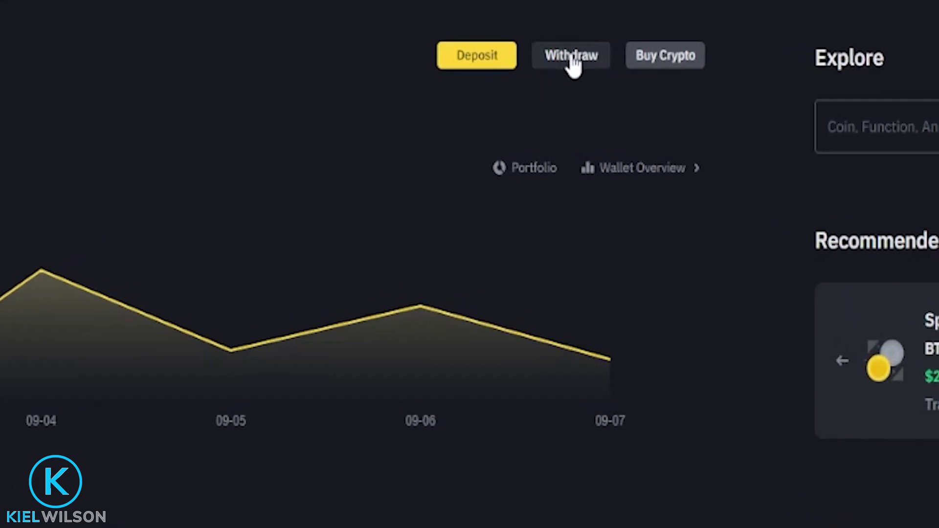
{"action": "left_click", "coordinate": [571, 58]}
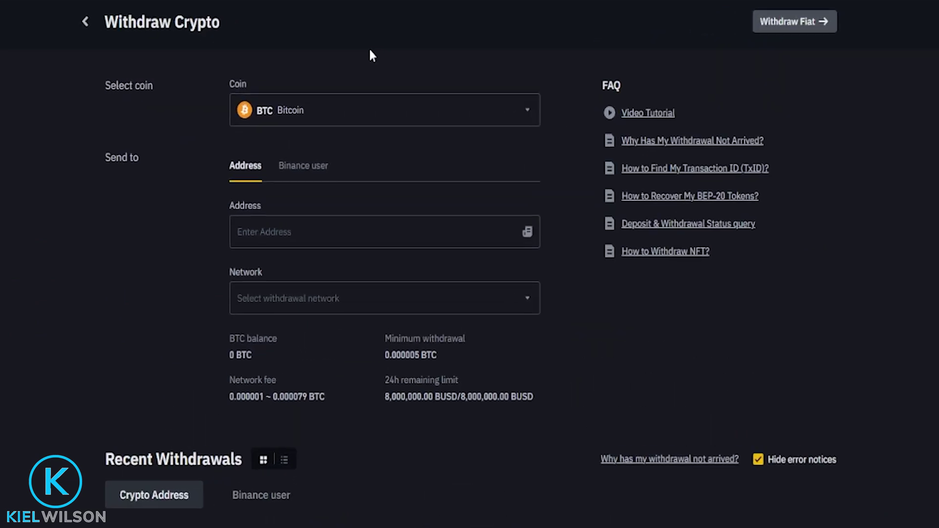
Set the withdrawal coin to USDT and paste in the Pionex deposit address
{"action": "left_click", "coordinate": [272, 110]}
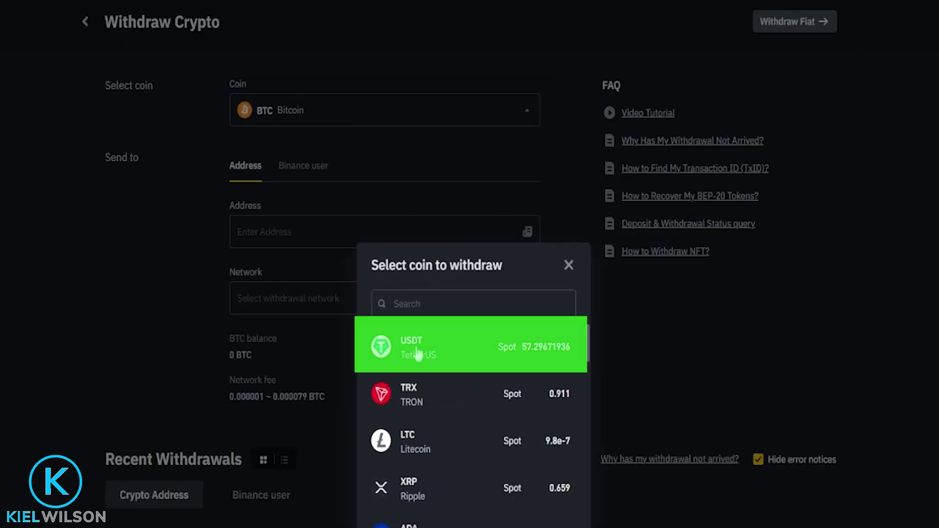
{"action": "left_click", "coordinate": [434, 351]}
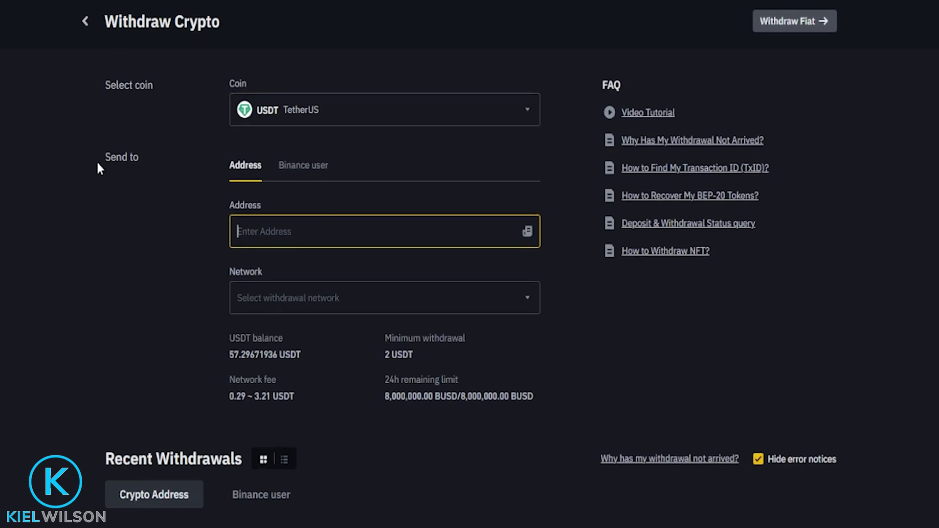
{"action": "right_click", "coordinate": [286, 236]}
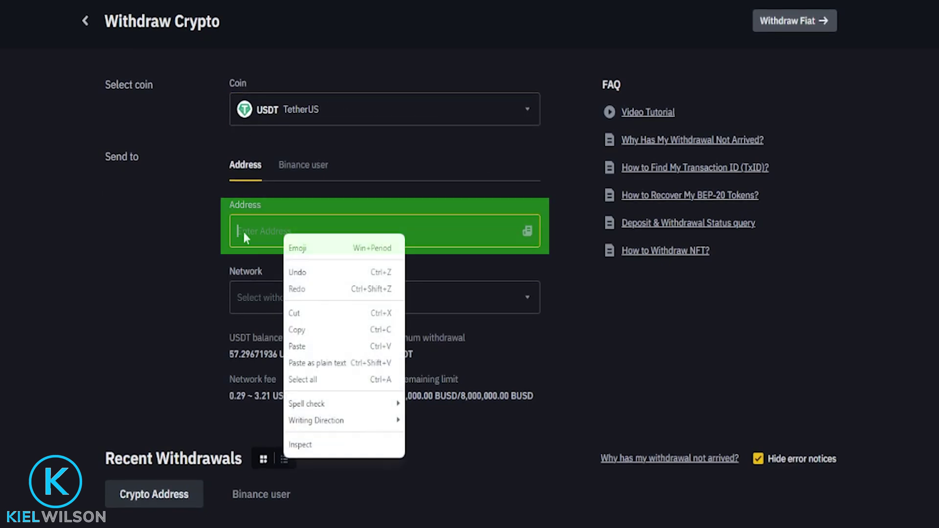
{"action": "left_click", "coordinate": [294, 347]}
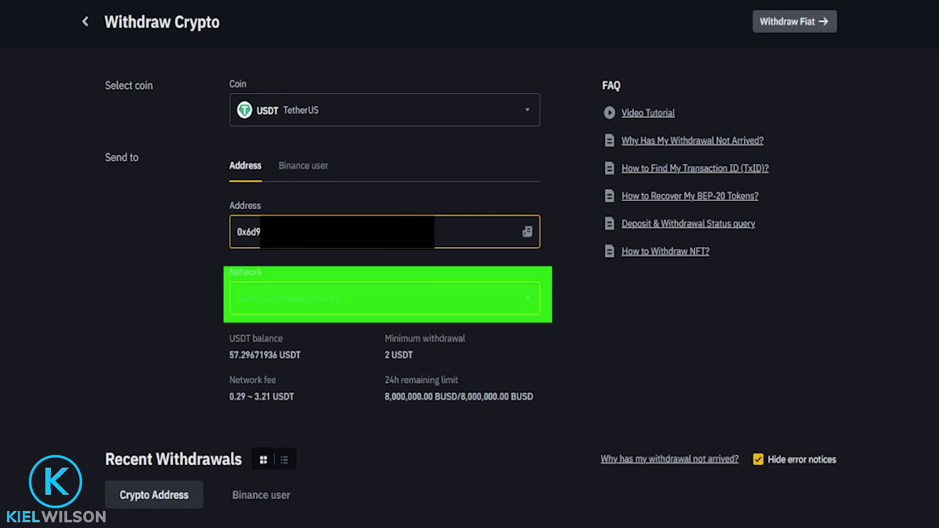
Choose BNB Smart Chain (BEP20) as the network and confirm the address supports it
{"action": "left_click", "coordinate": [330, 298]}
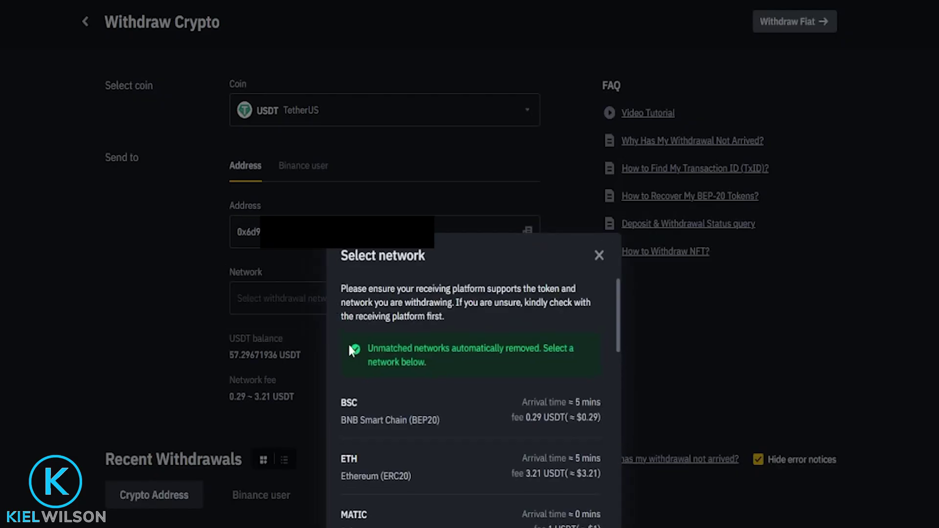
{"action": "left_click", "coordinate": [415, 410]}
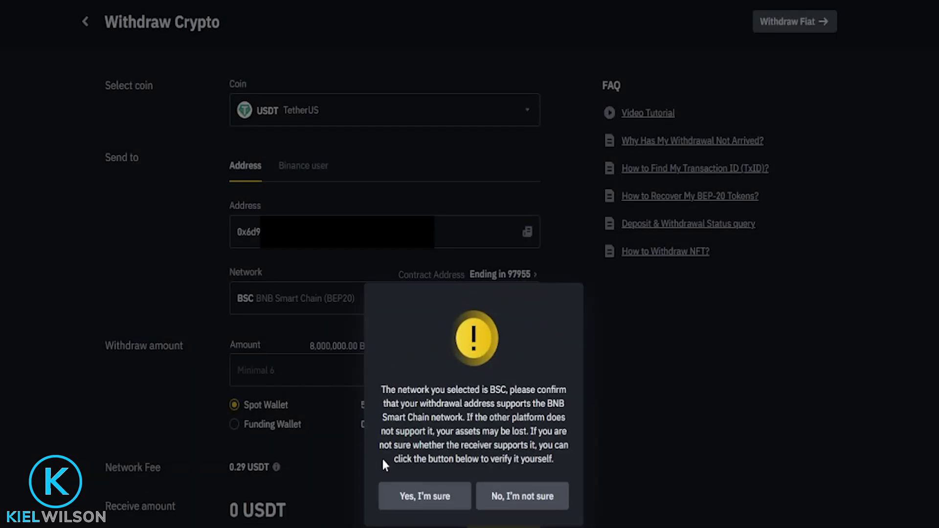
{"action": "left_click", "coordinate": [413, 498]}
{"action": "left_click", "coordinate": [342, 364]}
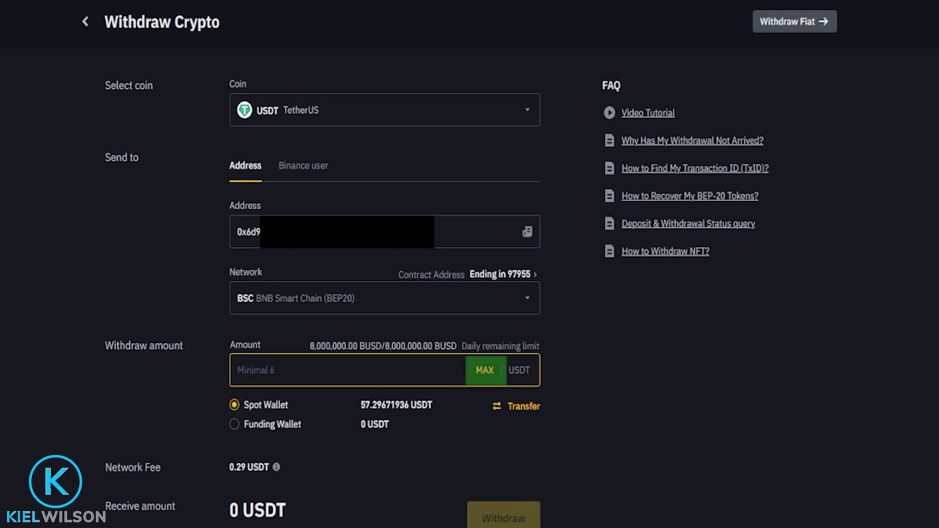
Withdraw the full 57.29671936 USDT balance over BEP20 and close the submission summary
{"action": "left_click", "coordinate": [485, 371]}
{"action": "scroll", "coordinate": [385, 294], "scroll_direction": "down", "scroll_amount": 2}
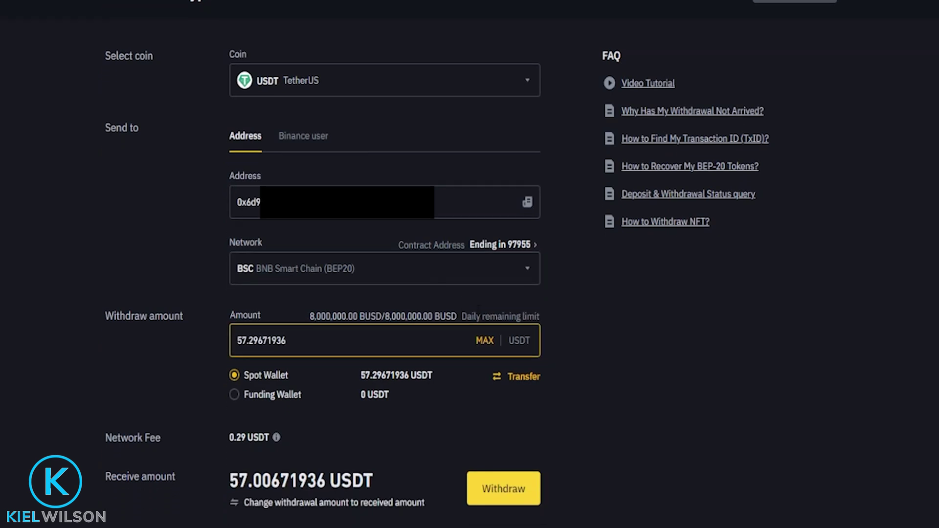
{"action": "scroll", "coordinate": [499, 404], "scroll_direction": "down", "scroll_amount": 2}
{"action": "left_click", "coordinate": [500, 404]}
{"action": "left_click", "coordinate": [531, 391]}
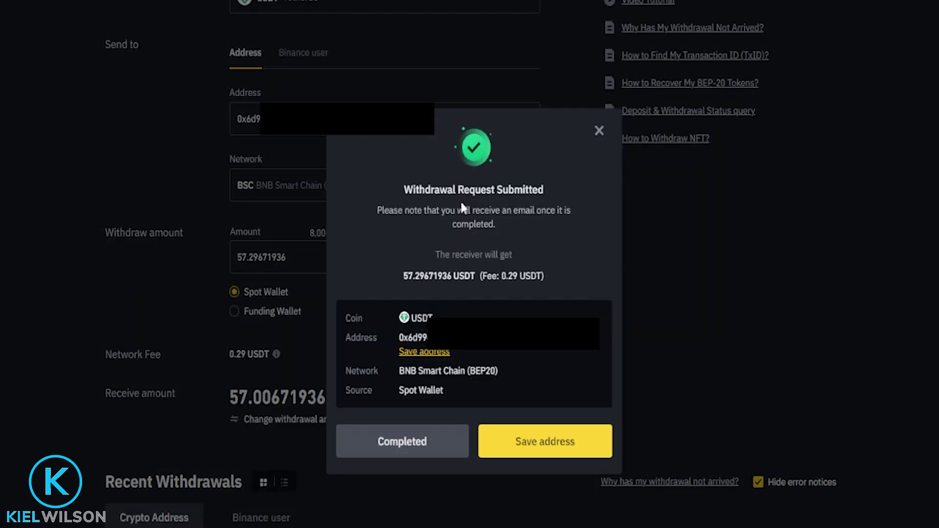
{"action": "left_click_drag", "start_coordinate": [404, 190], "coordinate": [558, 190]}
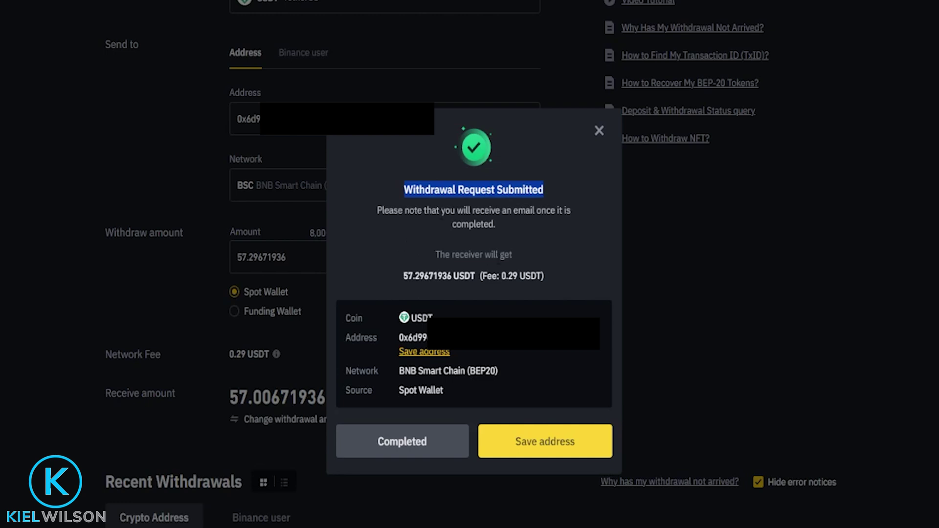
{"action": "left_click", "coordinate": [392, 447]}
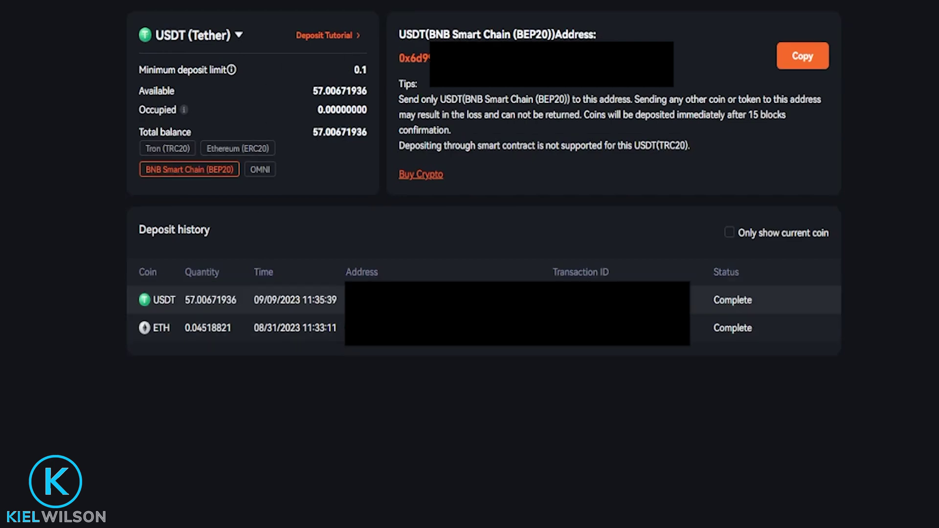
Check the 57.00671936 USDT deposit is Complete and view Primary Account balances totalling 73.275 USD
{"action": "left_click_drag", "start_coordinate": [708, 299], "coordinate": [759, 303]}
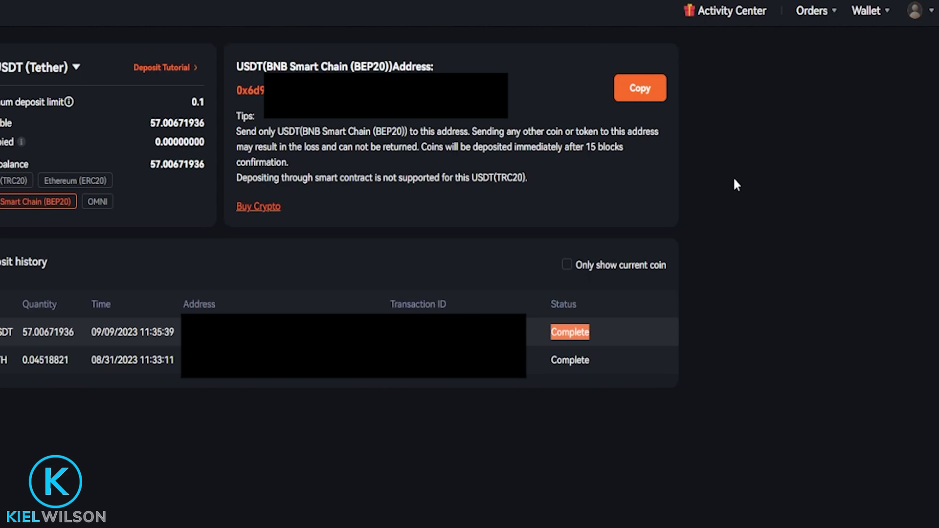
{"action": "mouse_move", "coordinate": [876, 9]}
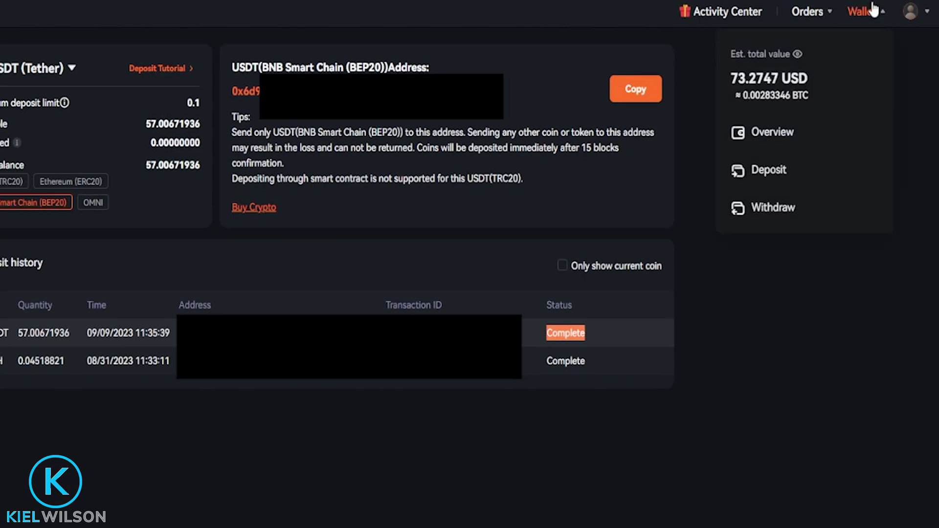
{"action": "left_click", "coordinate": [775, 139]}
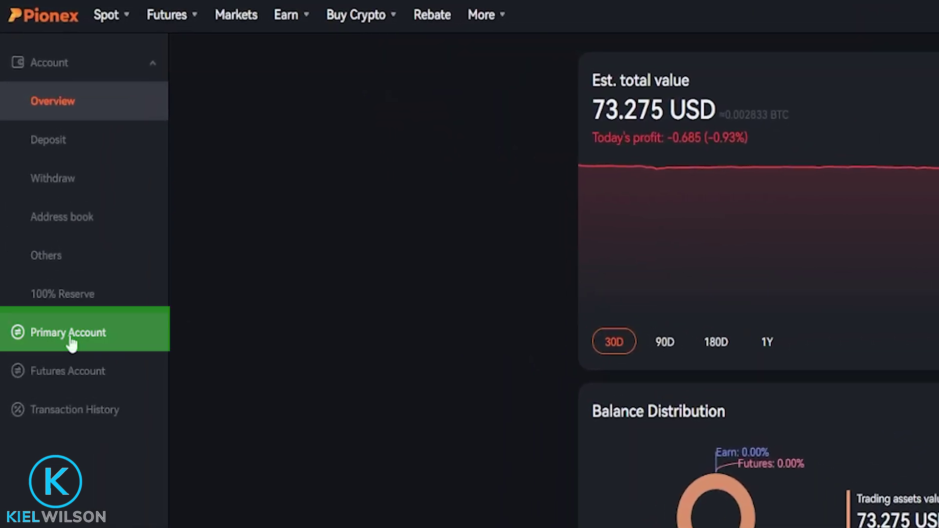
{"action": "left_click", "coordinate": [71, 337]}
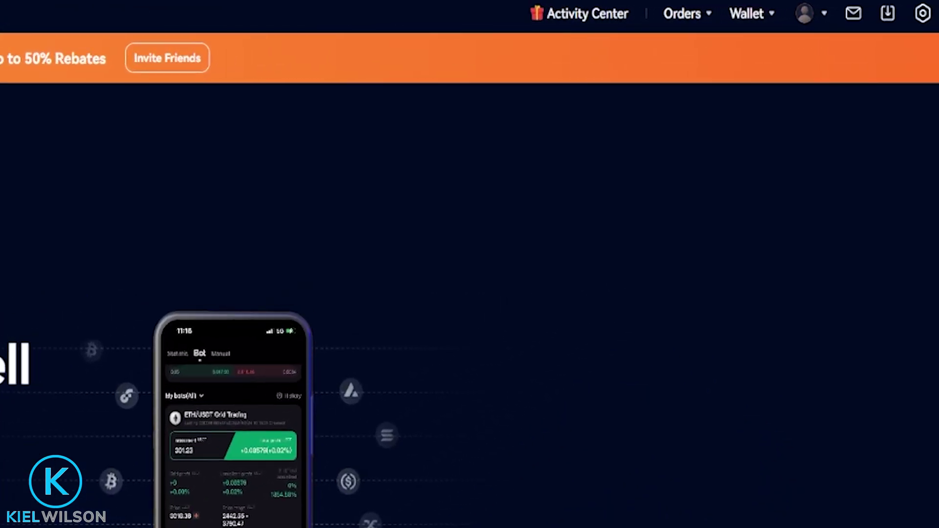
Open Pionex's withdrawal page for USDT - Tether on the BNB Smart Chain (BEP20) network
{"action": "mouse_move", "coordinate": [749, 13]}
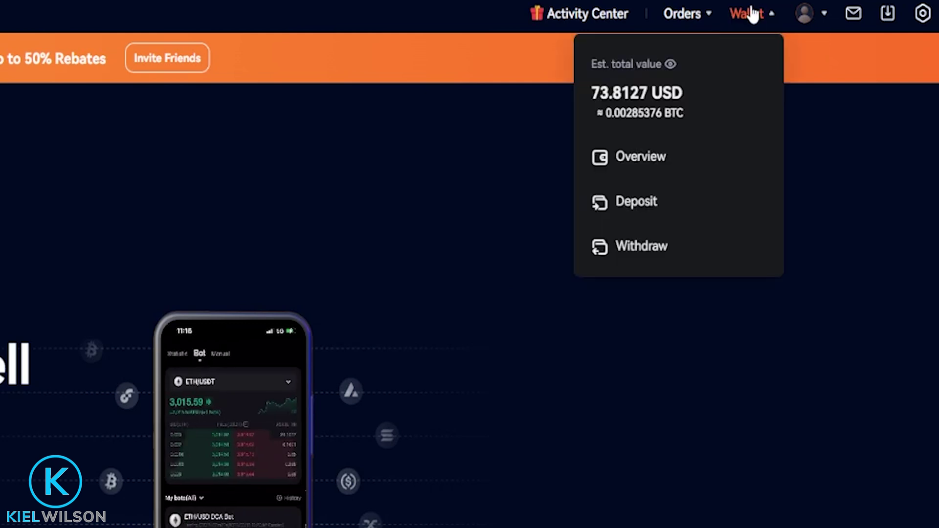
{"action": "left_click", "coordinate": [649, 259]}
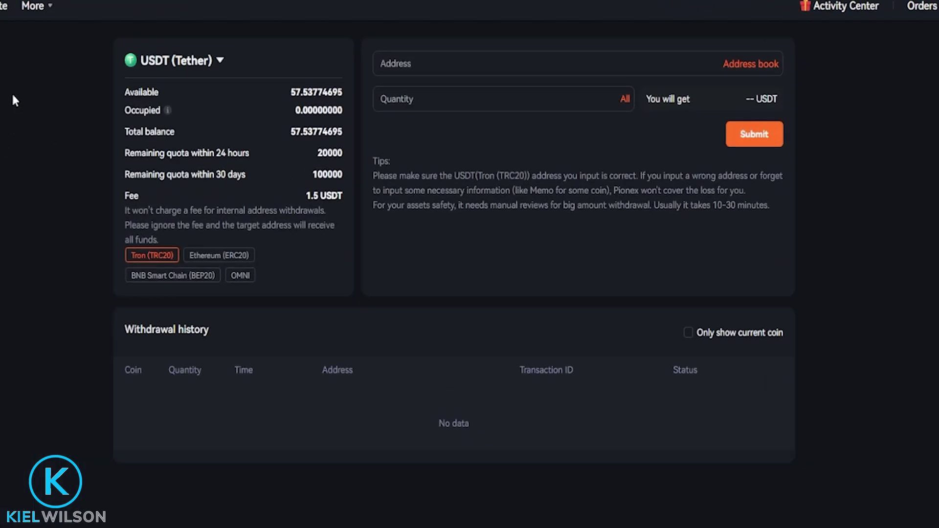
{"action": "left_click", "coordinate": [167, 59]}
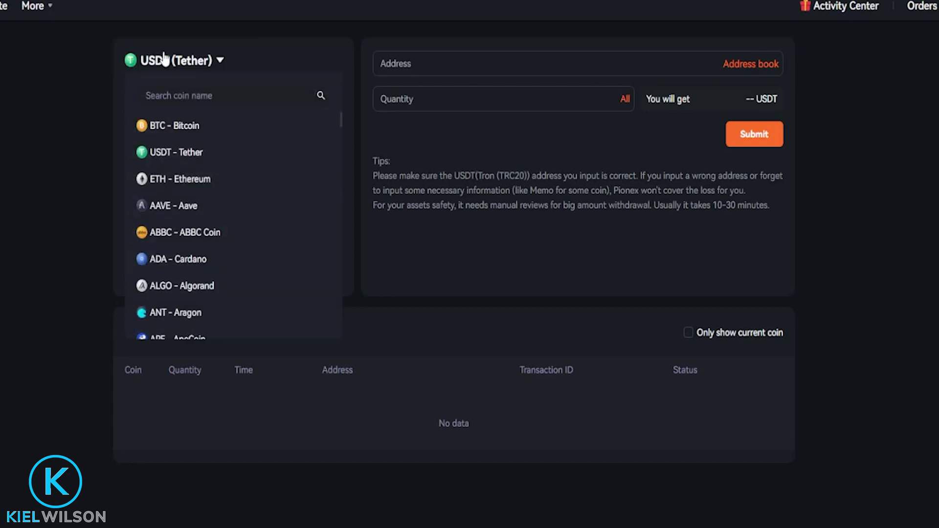
{"action": "left_click", "coordinate": [204, 151]}
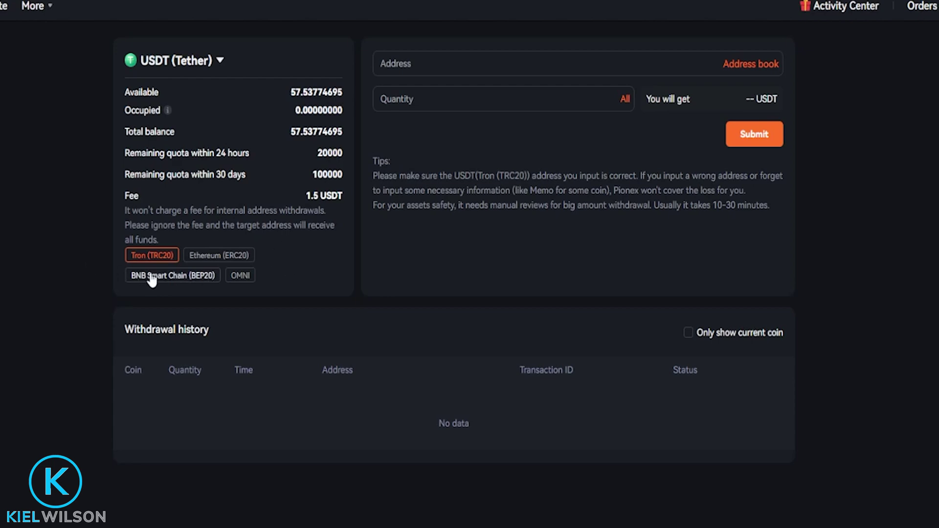
{"action": "left_click", "coordinate": [168, 278]}
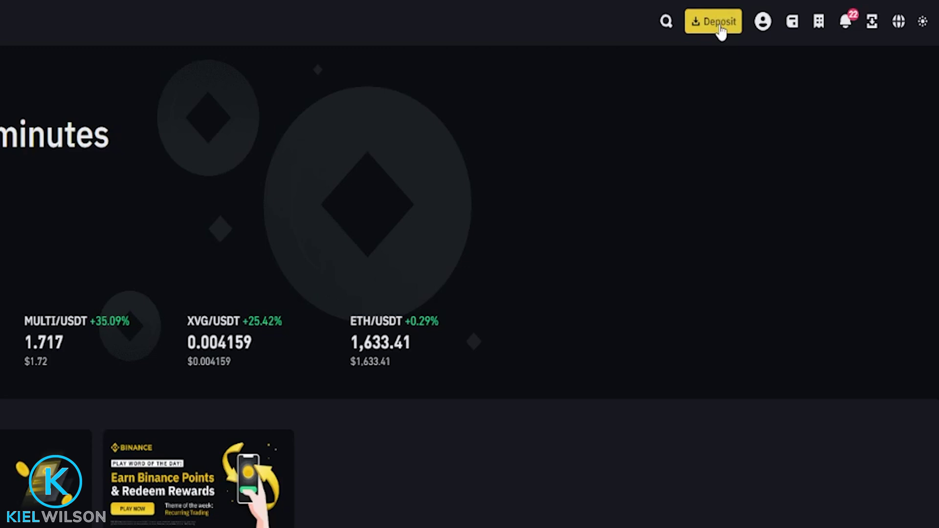
Open Binance's Deposit Crypto page for USDT on the BSC network and copy the address
{"action": "mouse_move", "coordinate": [771, 46]}
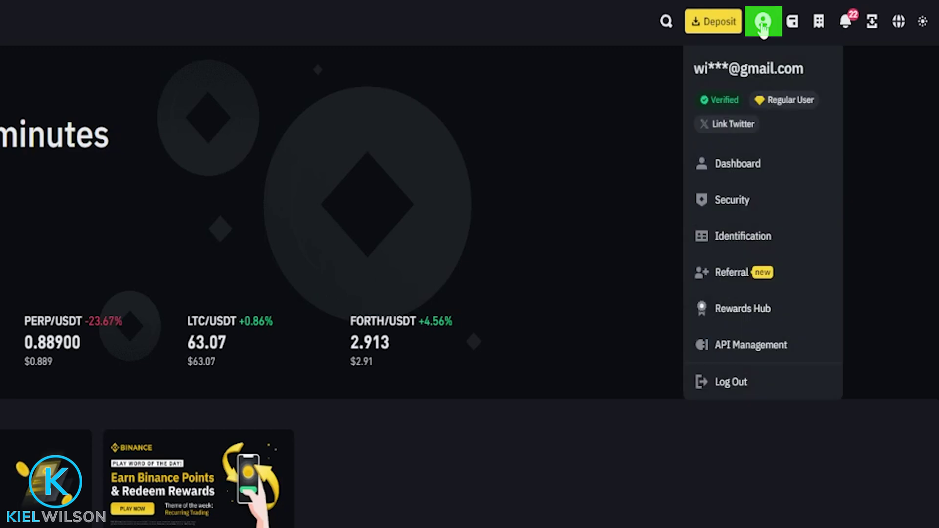
{"action": "left_click", "coordinate": [752, 174]}
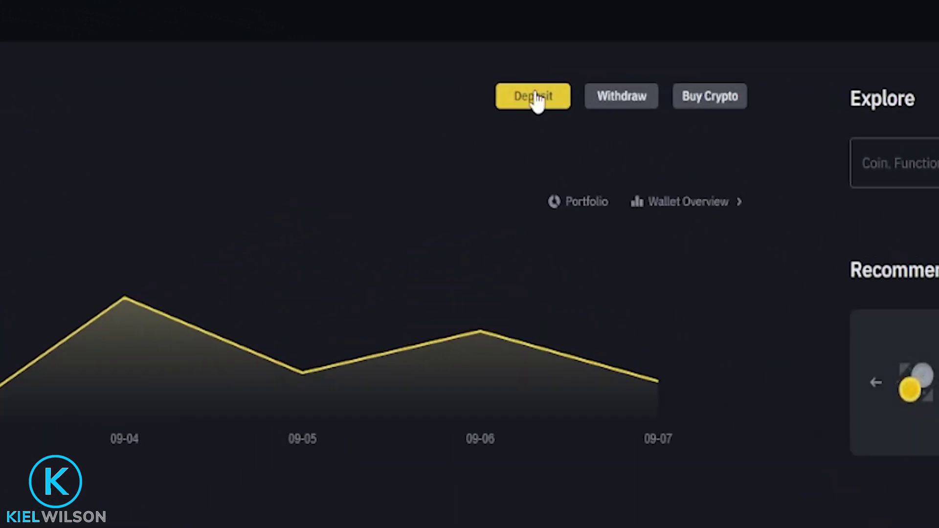
{"action": "left_click", "coordinate": [533, 98]}
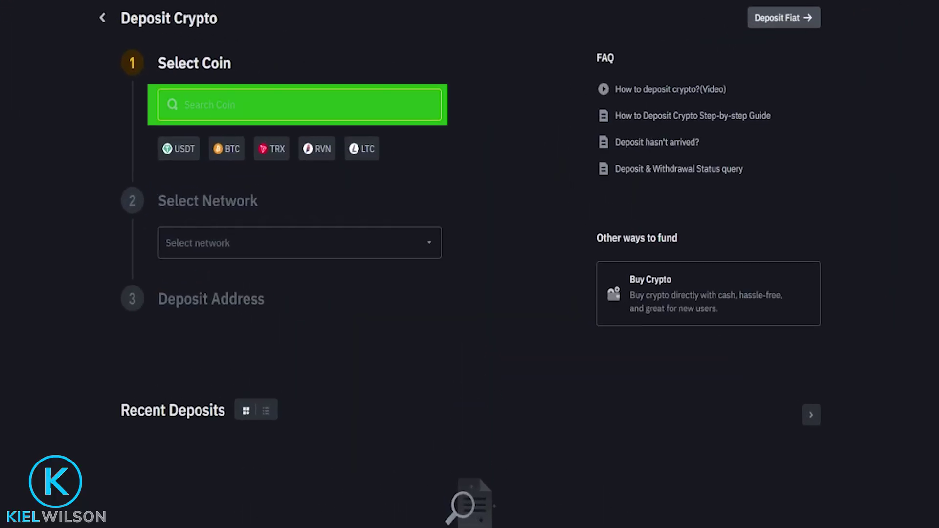
{"action": "left_click", "coordinate": [180, 152]}
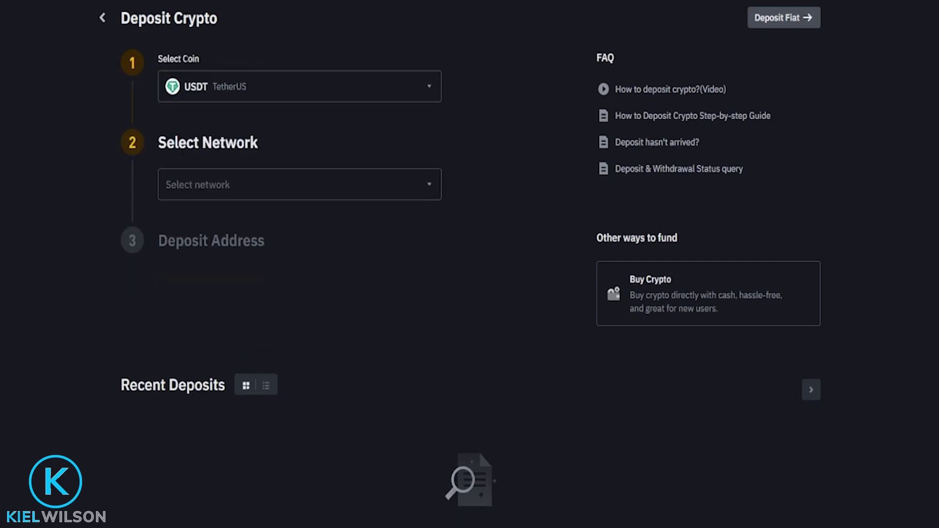
{"action": "left_click", "coordinate": [234, 184]}
{"action": "left_click", "coordinate": [225, 348]}
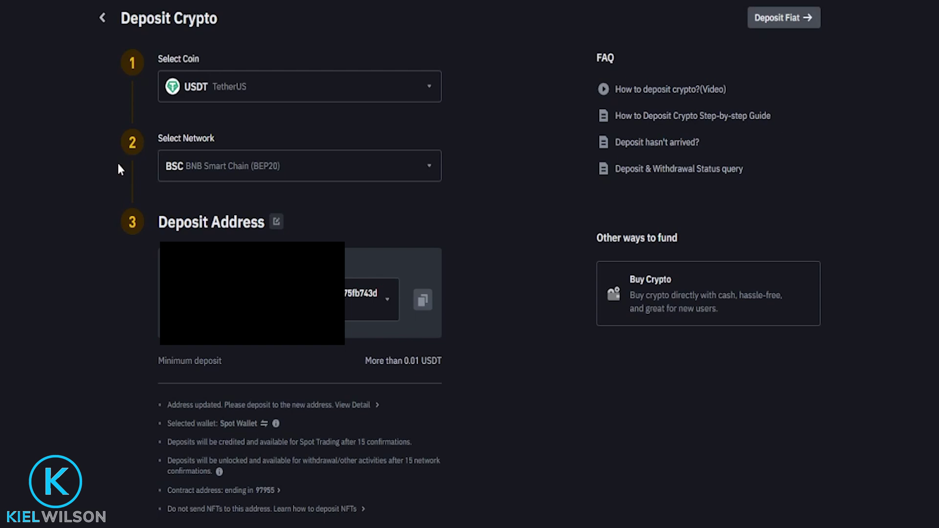
{"action": "left_click", "coordinate": [423, 300]}
Paste the Binance BEP20 deposit address into Pionex's withdrawal address field
{"action": "left_click", "coordinate": [422, 299]}
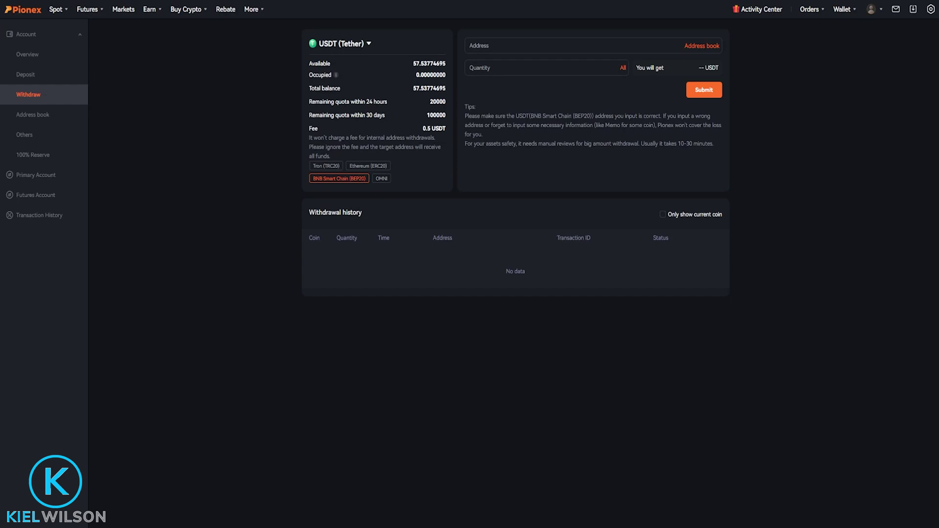
{"action": "left_click", "coordinate": [463, 47]}
{"action": "right_click", "coordinate": [447, 36]}
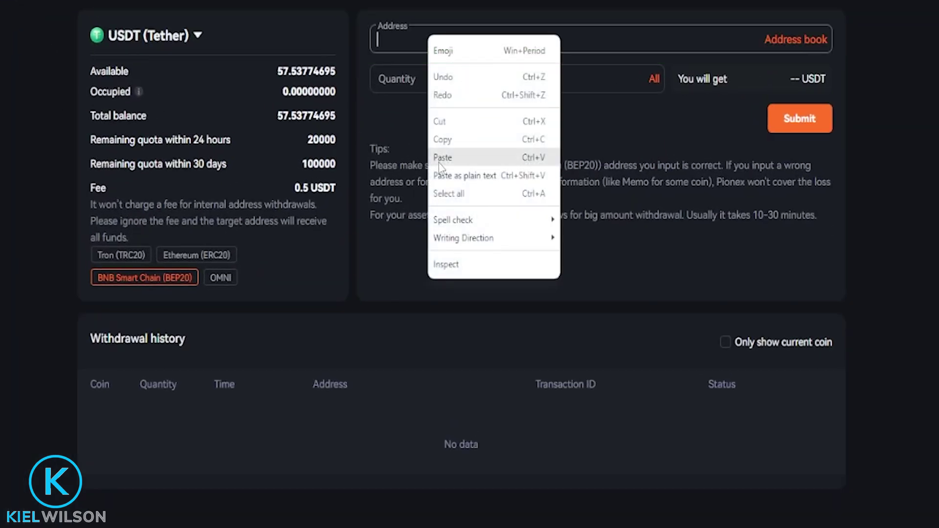
{"action": "left_click", "coordinate": [439, 164]}
Set the quantity to the full 57.53774695 USDT and submit the withdrawal
{"action": "left_click", "coordinate": [519, 69]}
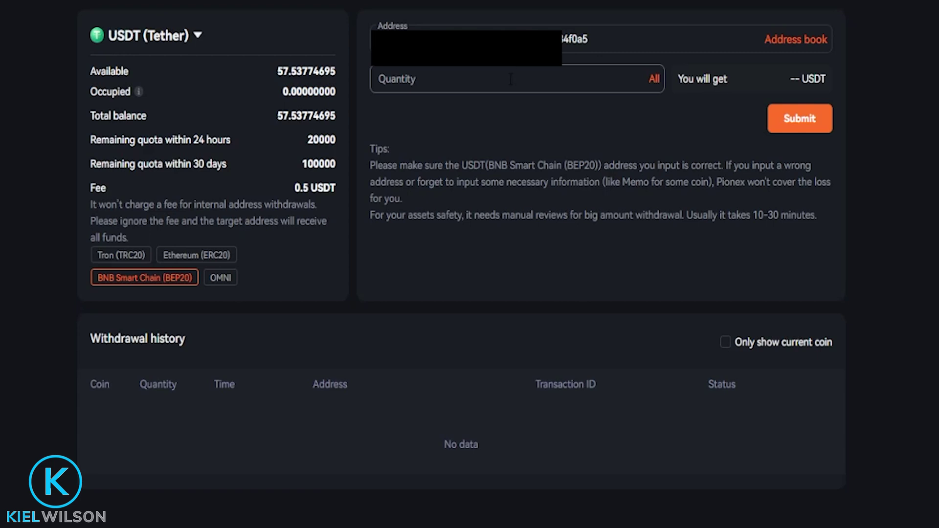
{"action": "left_click_drag", "start_coordinate": [277, 71], "coordinate": [331, 71]}
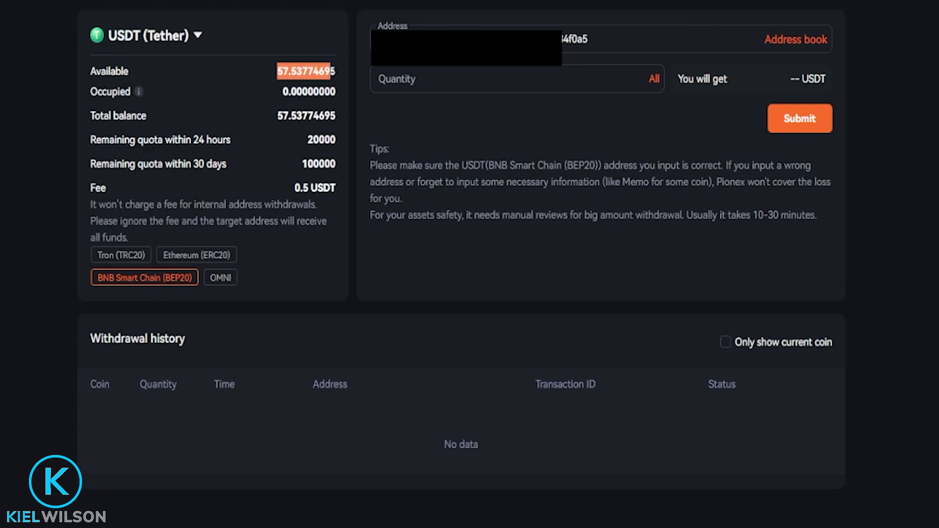
{"action": "left_click", "coordinate": [395, 82]}
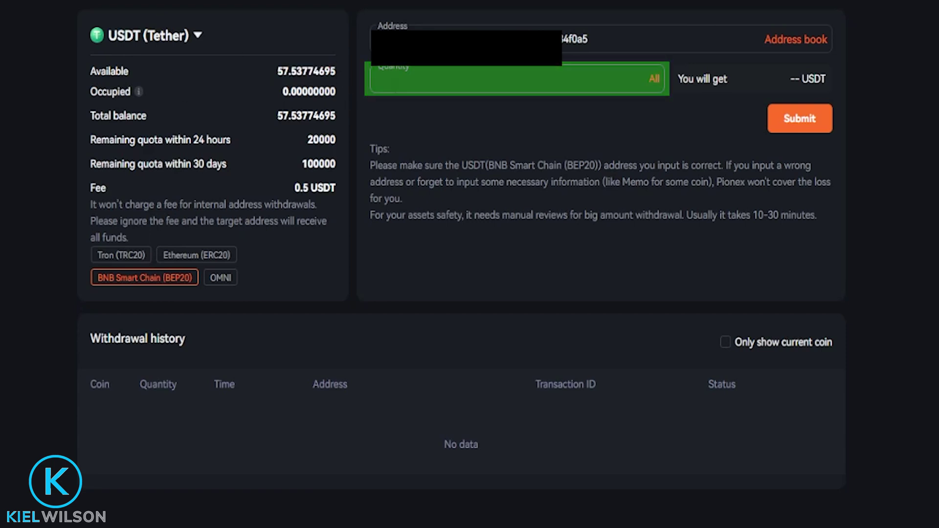
{"action": "type", "text": "50"}
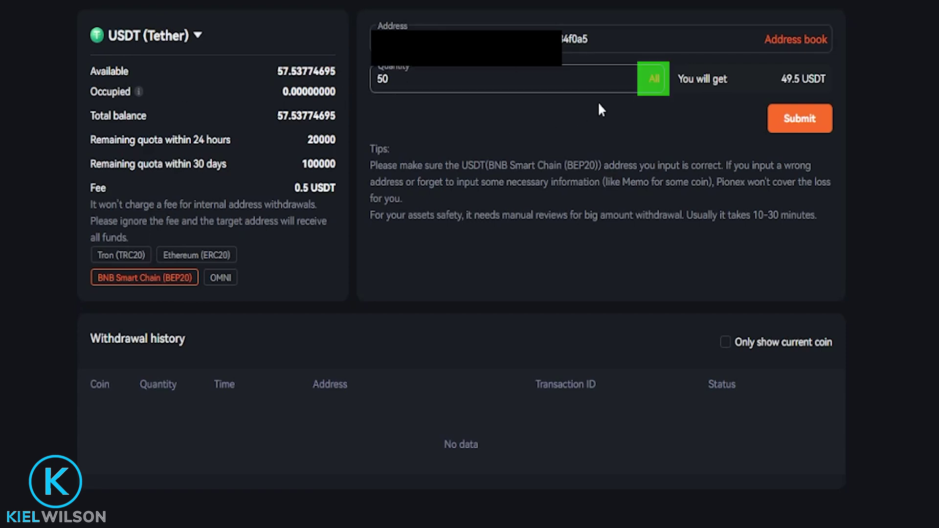
{"action": "left_click", "coordinate": [653, 82]}
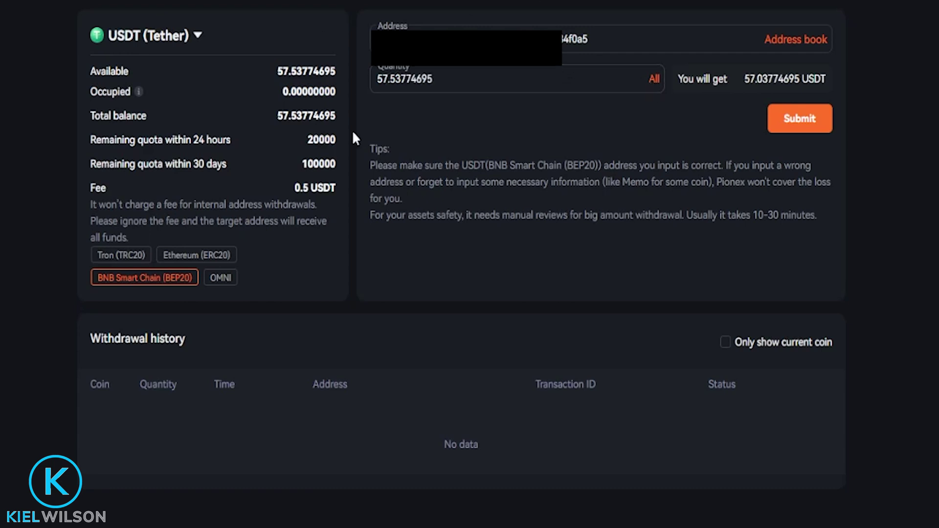
{"action": "left_click", "coordinate": [801, 122]}
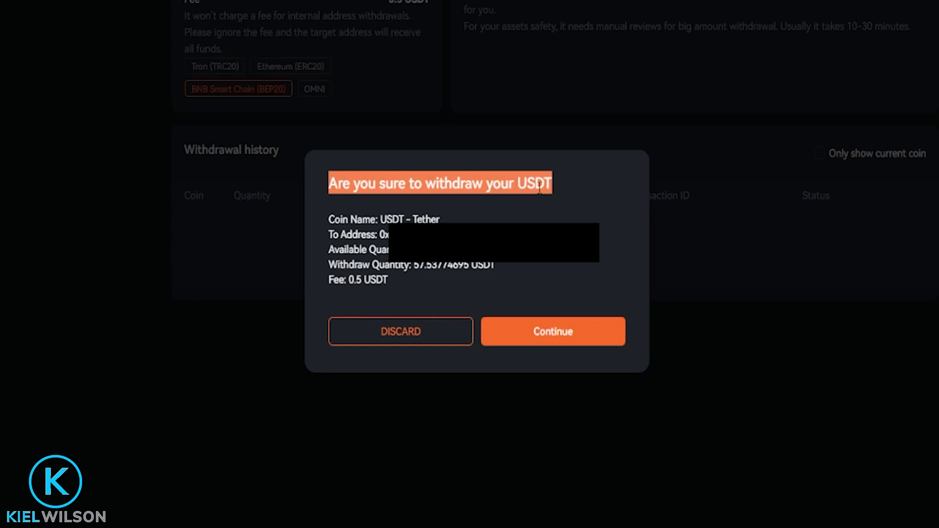
Continue the withdrawal and request the emailed verification code
{"action": "left_click", "coordinate": [550, 345]}
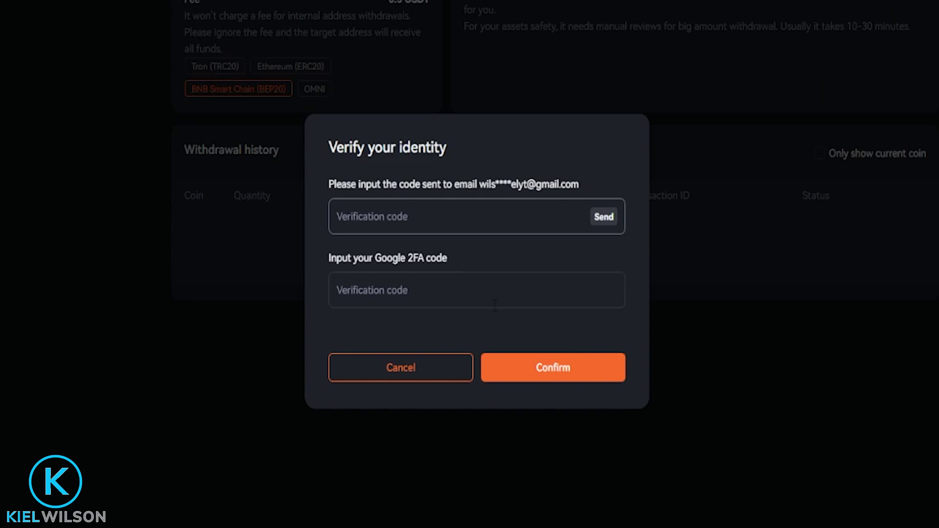
{"action": "left_click_drag", "start_coordinate": [316, 151], "coordinate": [429, 143]}
{"action": "left_click_drag", "start_coordinate": [329, 183], "coordinate": [537, 187]}
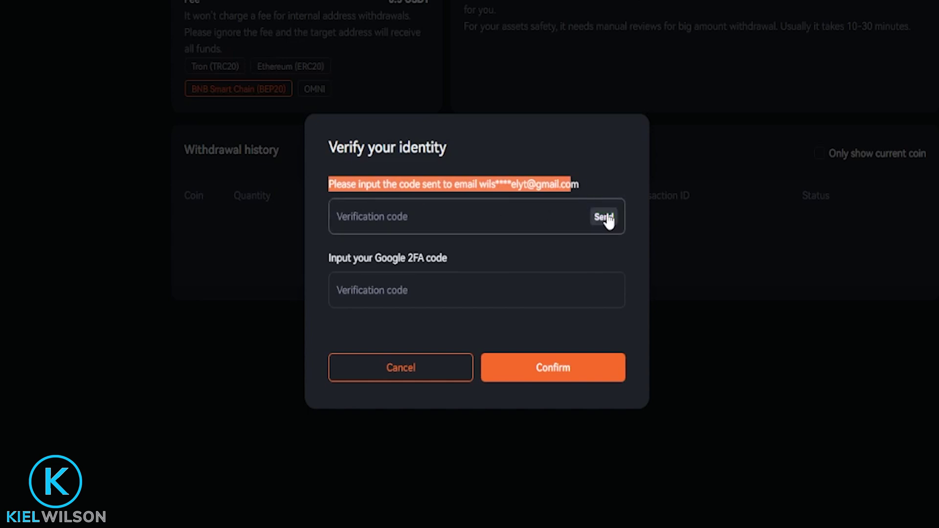
{"action": "left_click", "coordinate": [330, 264]}
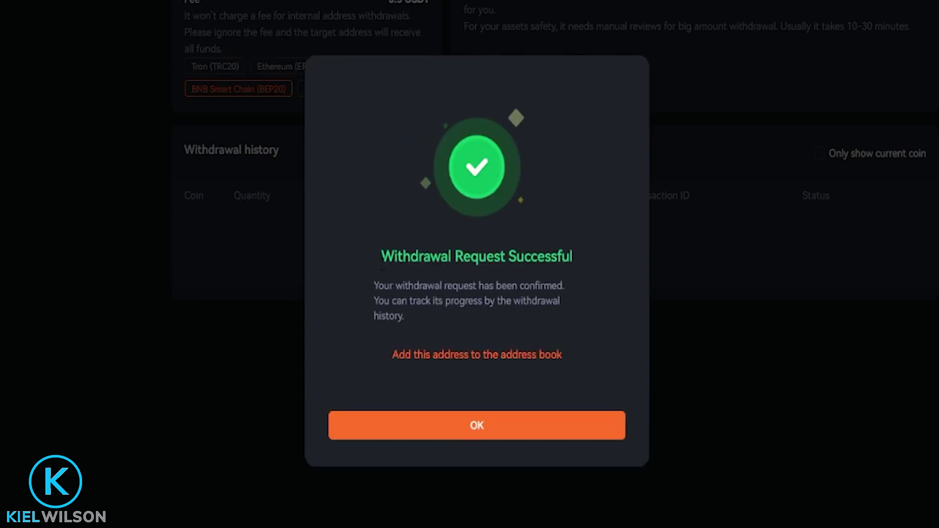
Dismiss the success message and confirm the withdrawal shows Processing in the history
{"action": "left_click_drag", "start_coordinate": [381, 256], "coordinate": [491, 247]}
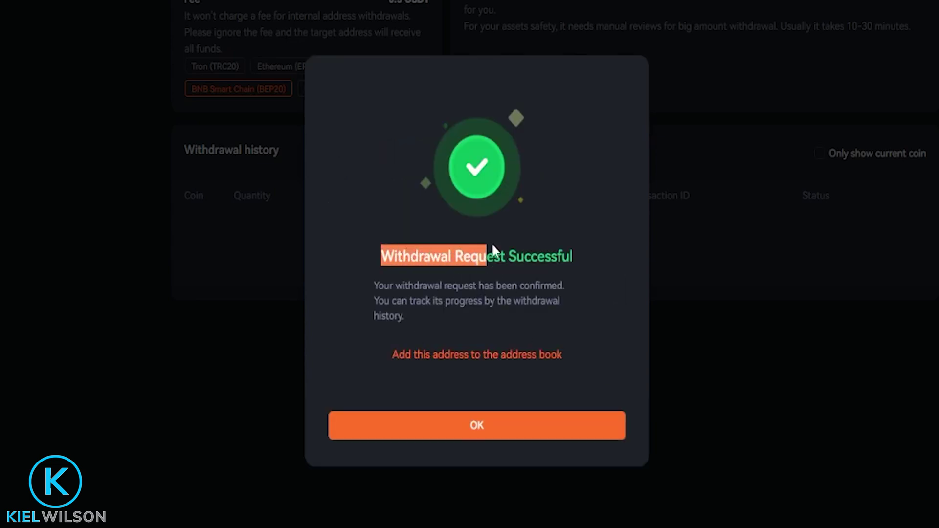
{"action": "left_click", "coordinate": [487, 198]}
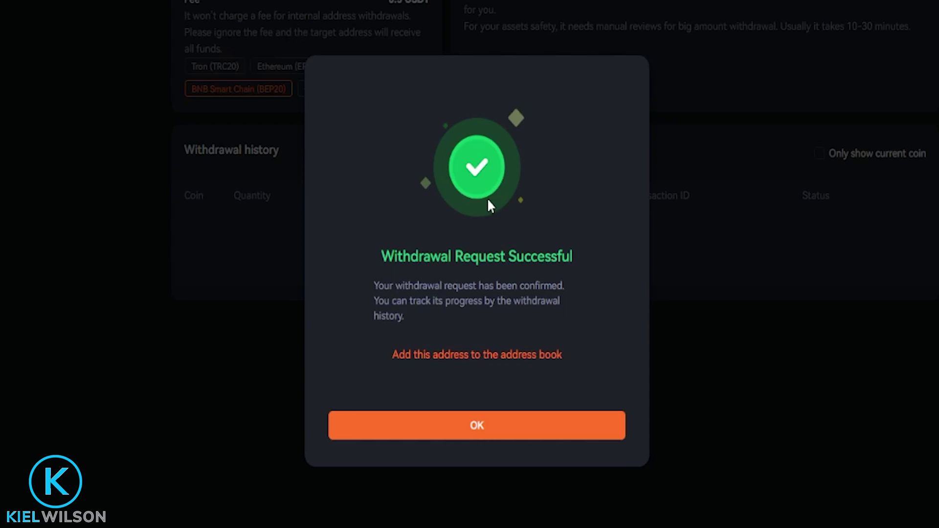
{"action": "left_click", "coordinate": [509, 437]}
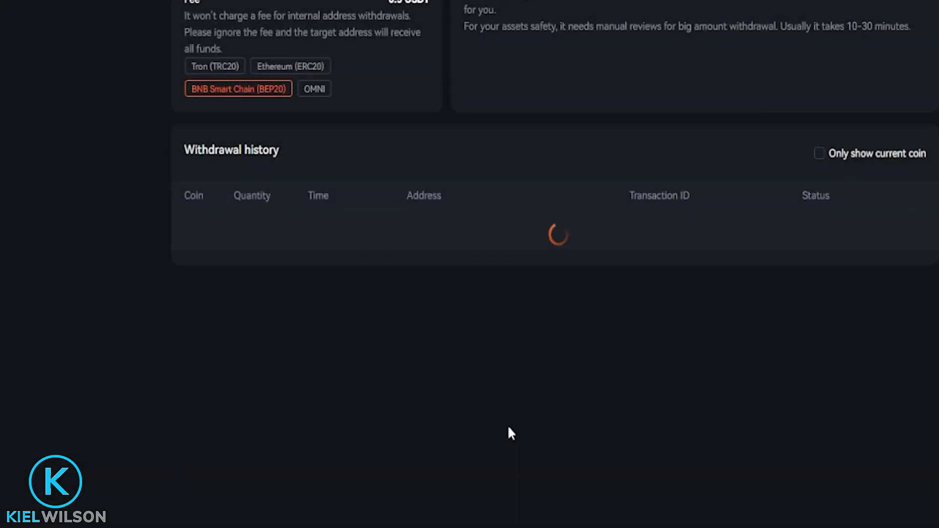
{"action": "left_click_drag", "start_coordinate": [164, 157], "coordinate": [272, 159]}
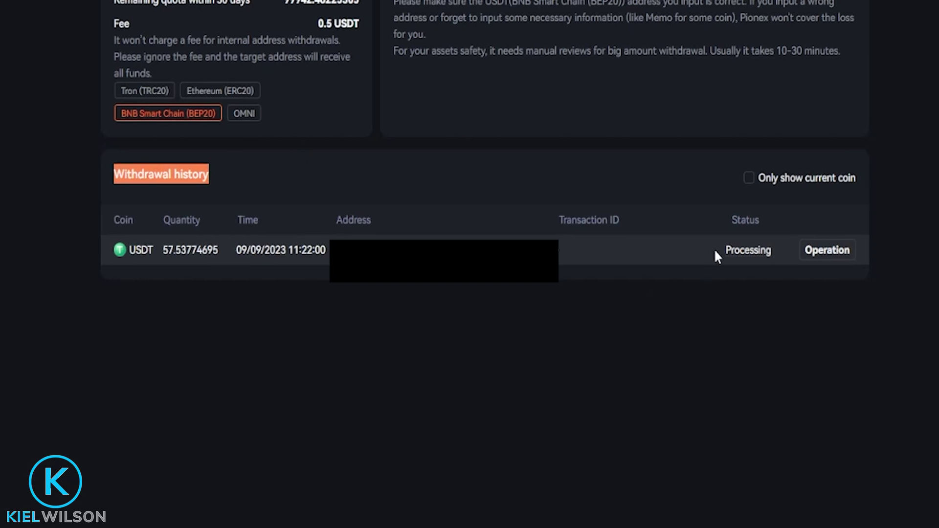
{"action": "left_click_drag", "start_coordinate": [726, 249], "coordinate": [744, 250]}
{"action": "left_click", "coordinate": [498, 349]}
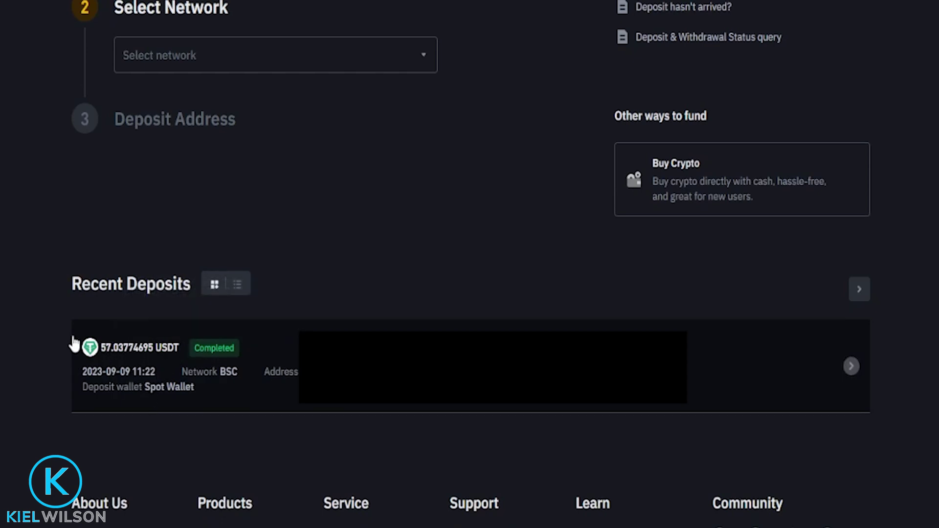
Open the Binance Fiat and Spot wallet to confirm USDT at 57.29671936
{"action": "mouse_move", "coordinate": [800, 21]}
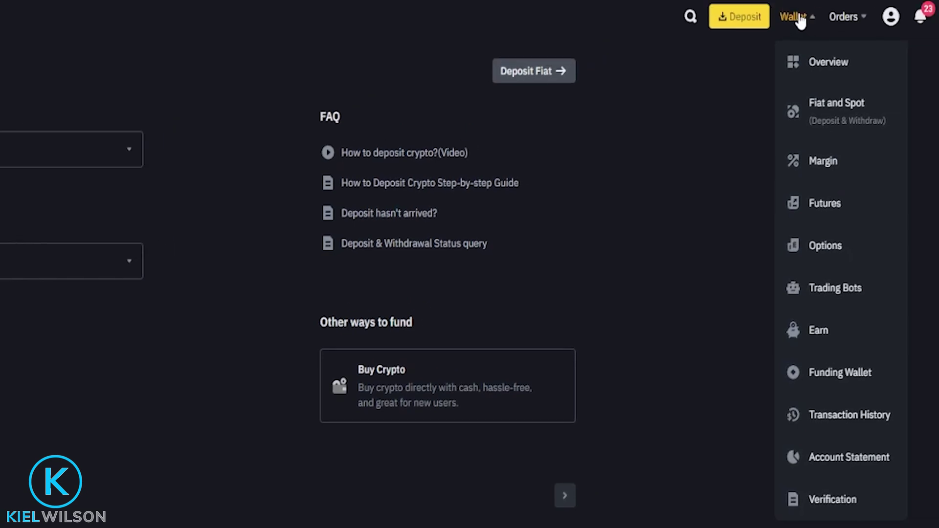
{"action": "left_click", "coordinate": [814, 111]}
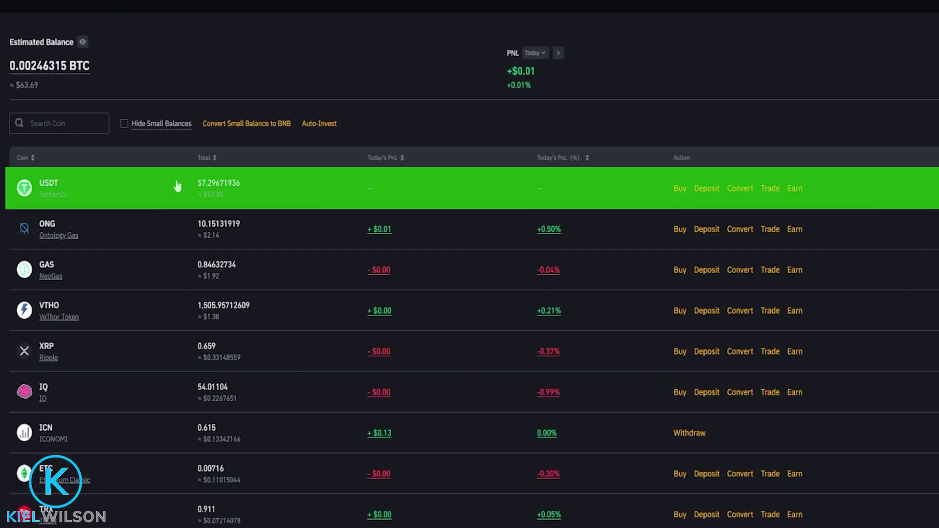